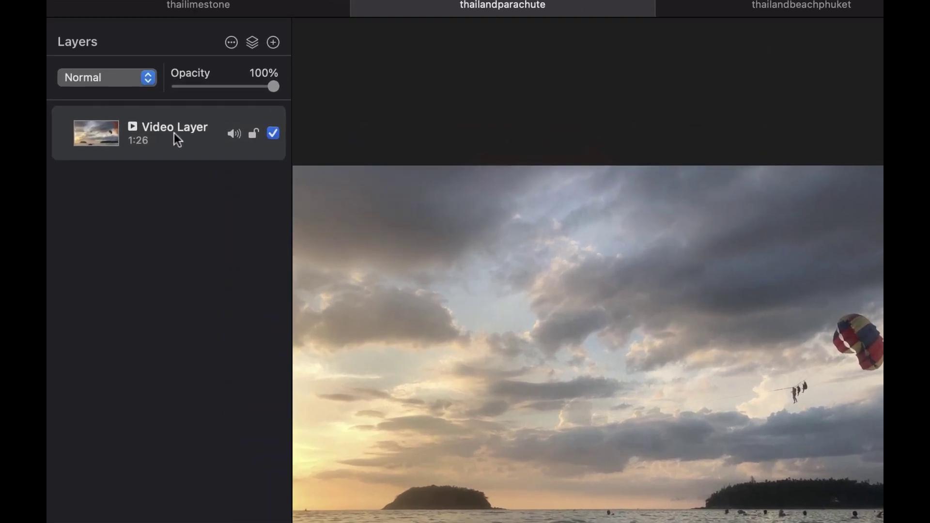
# Trim the parachute video layer from 1:26 to a roughly 9-second clip and play it back.
pyautogui.rightClick(134, 130)
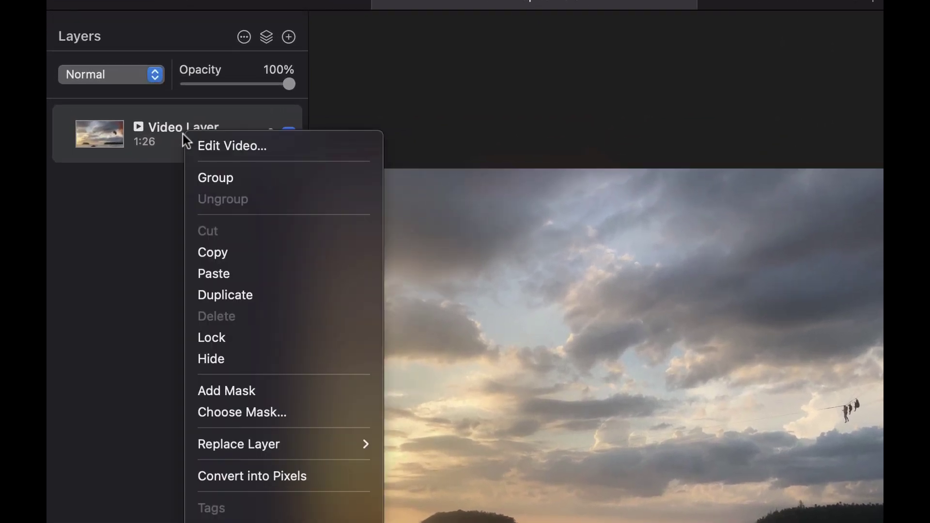
pyautogui.click(223, 150)
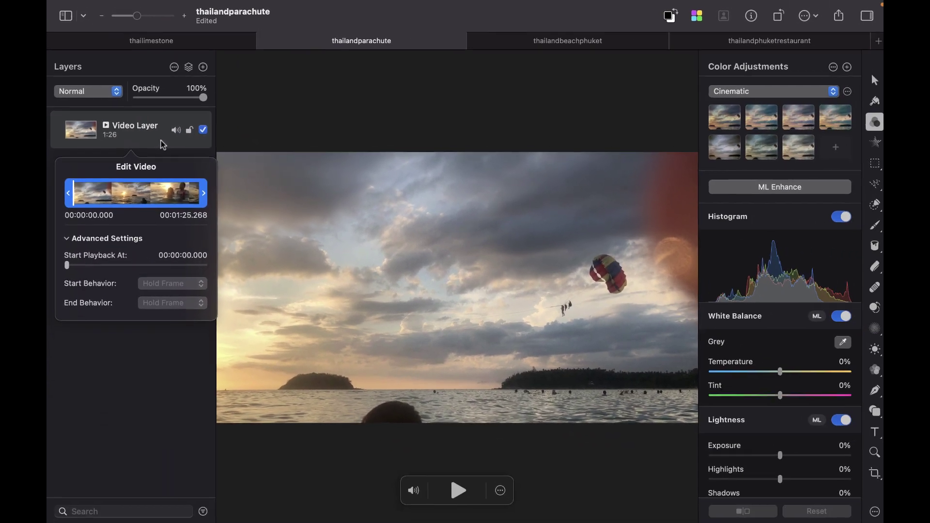
pyautogui.moveTo(69, 194); pyautogui.dragTo(70, 198)
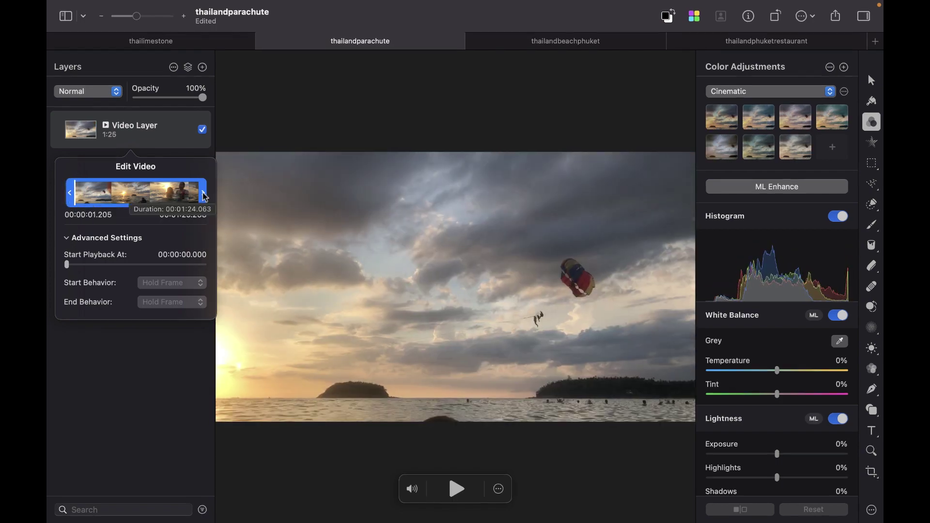
pyautogui.moveTo(206, 196); pyautogui.dragTo(93, 158)
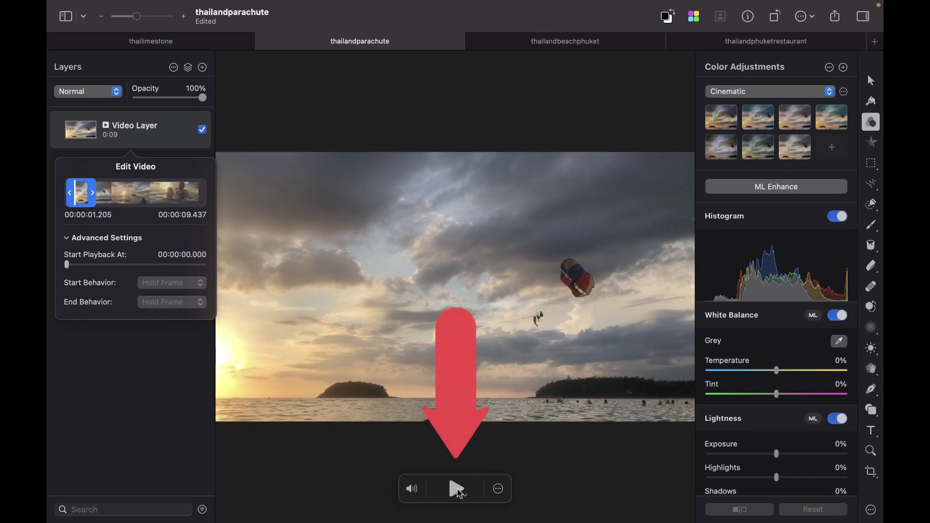
pyautogui.click(457, 490)
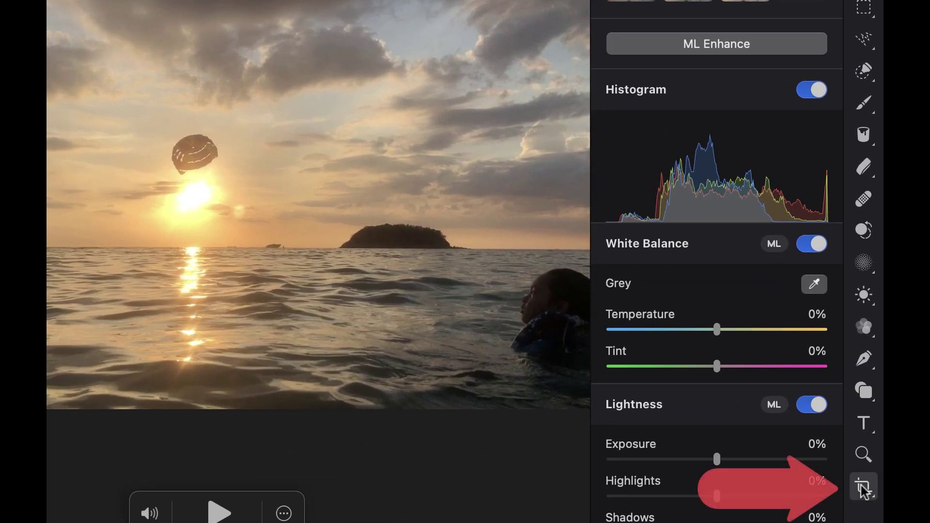
# Crop the parachute video to 1202 × 720 px, framing sun, parasail and island without the swimmers.
pyautogui.click(864, 489)
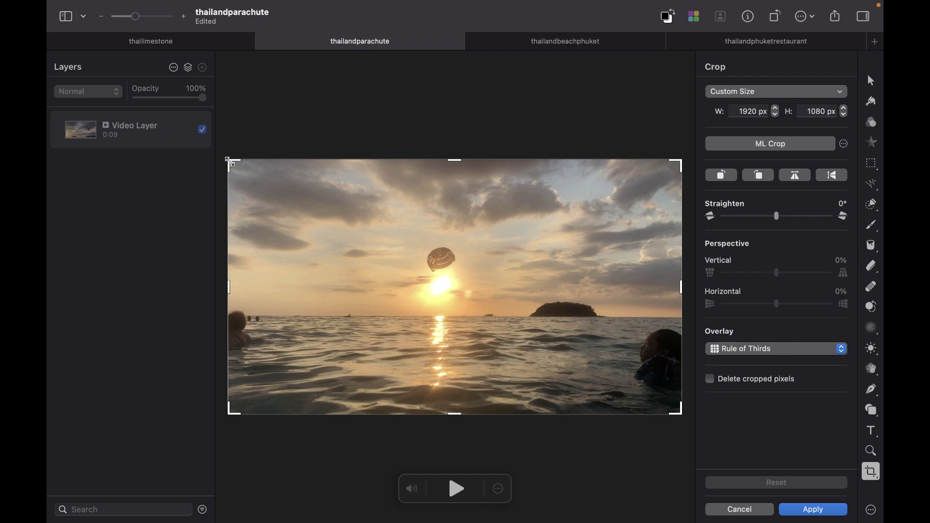
pyautogui.moveTo(229, 162); pyautogui.dragTo(285, 185)
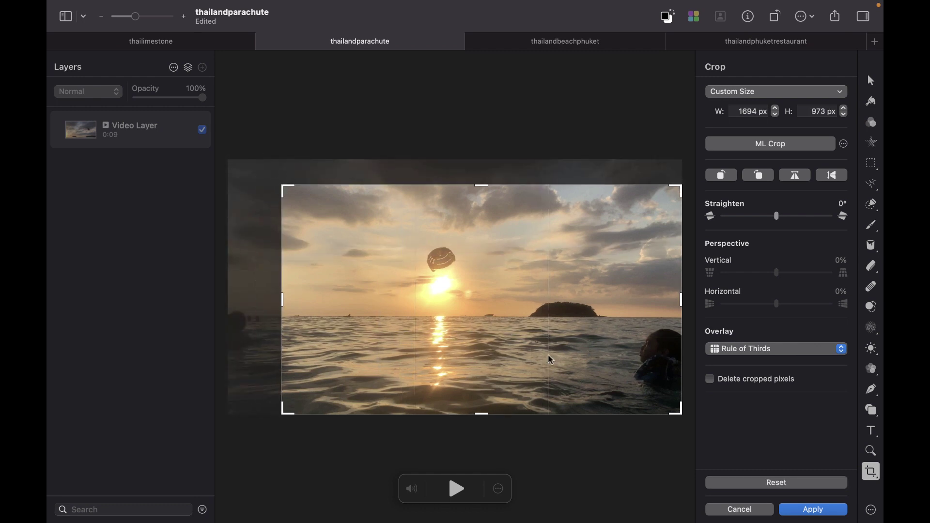
pyautogui.moveTo(285, 409); pyautogui.dragTo(326, 376)
pyautogui.moveTo(682, 186); pyautogui.dragTo(630, 193)
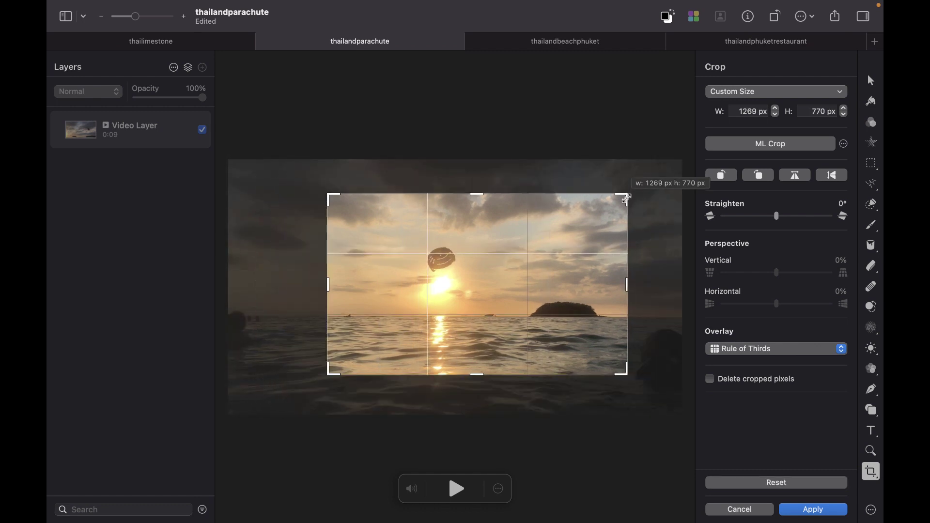
pyautogui.moveTo(624, 372); pyautogui.dragTo(616, 364)
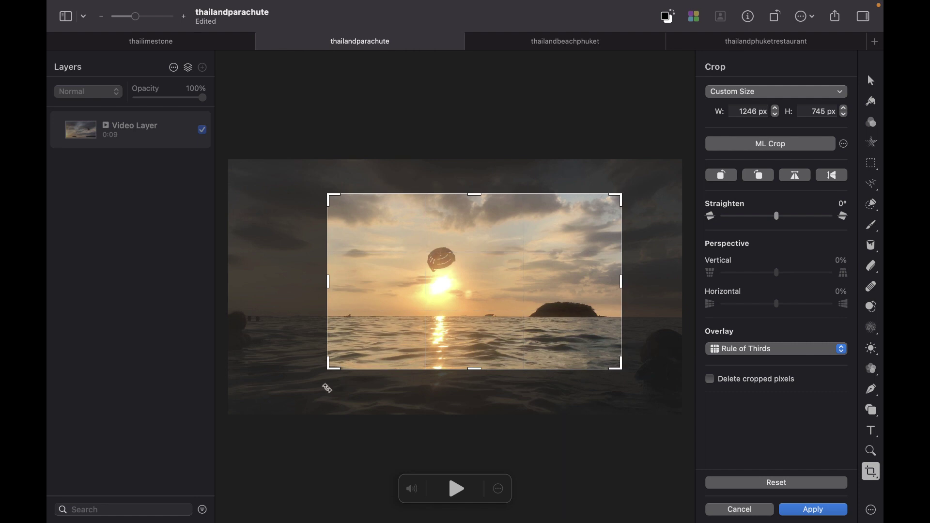
pyautogui.moveTo(329, 369); pyautogui.dragTo(340, 364)
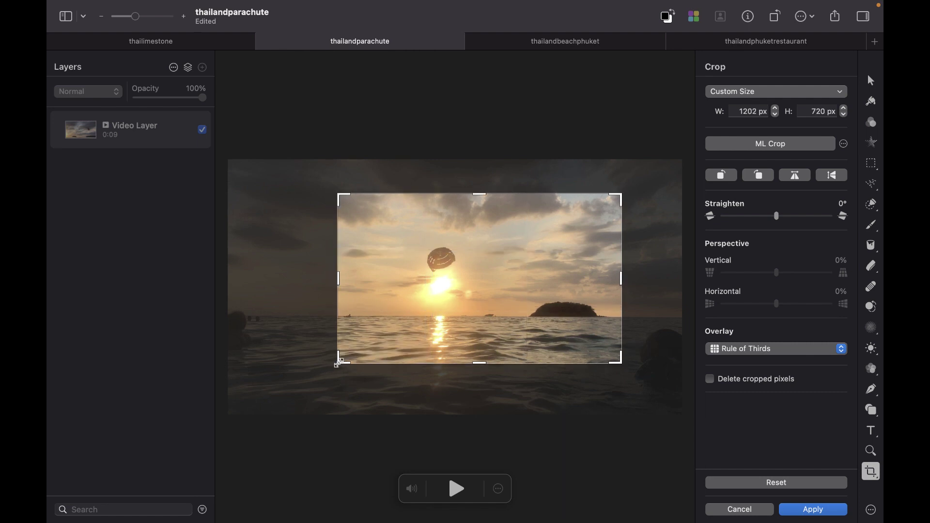
pyautogui.press('Return')
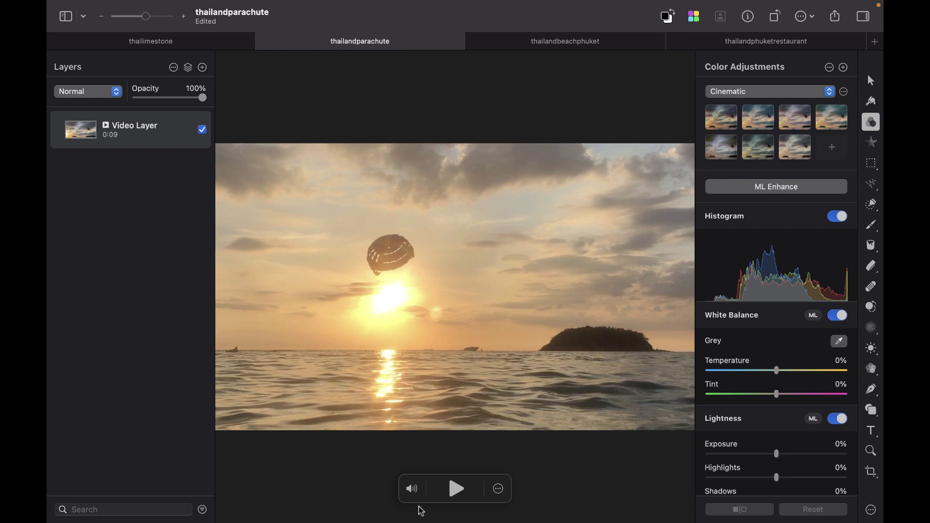
pyautogui.click(457, 494)
# Raise the parachute clip's colour temperature to 5% and lower its exposure to -4%.
pyautogui.scroll(-3, 787, 334)
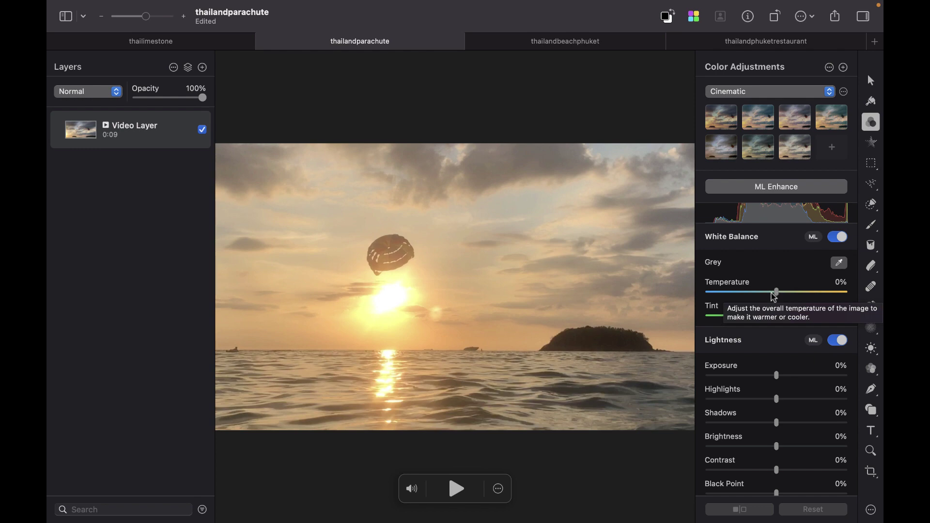
pyautogui.moveTo(777, 293)
pyautogui.mouseDown()
pyautogui.moveTo(746, 293)
pyautogui.moveTo(786, 294)
pyautogui.moveTo(781, 310)
pyautogui.mouseUp()
pyautogui.scroll(-1, 778, 312)
pyautogui.moveTo(778, 359); pyautogui.dragTo(778, 418)
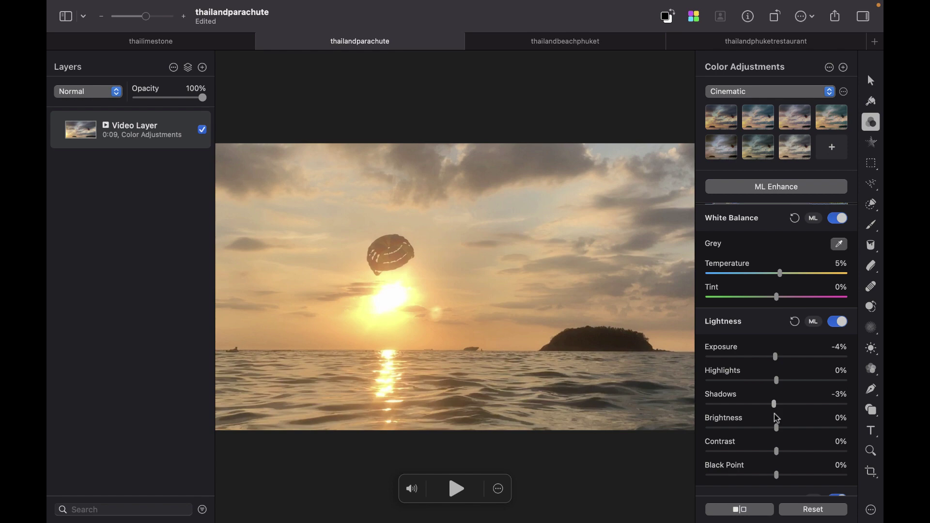
pyautogui.scroll(-7, 777, 412)
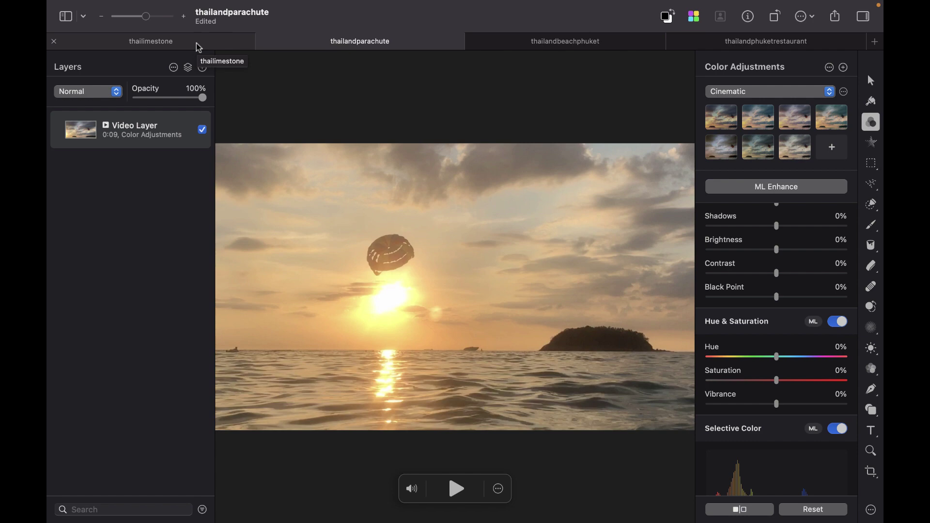
# Paste the beach video into the parachute document as a new layer.
pyautogui.click(539, 44)
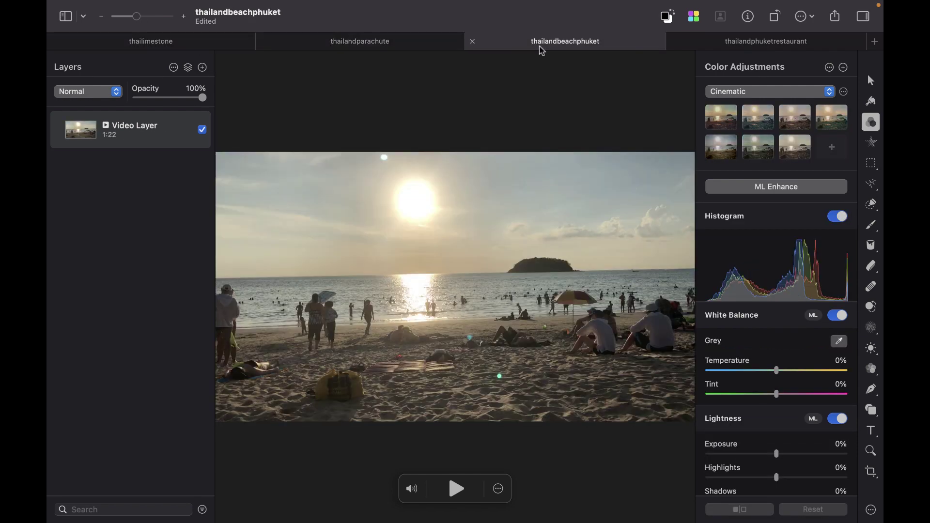
pyautogui.hotkey('ctrl', 'shift', 'Tab')
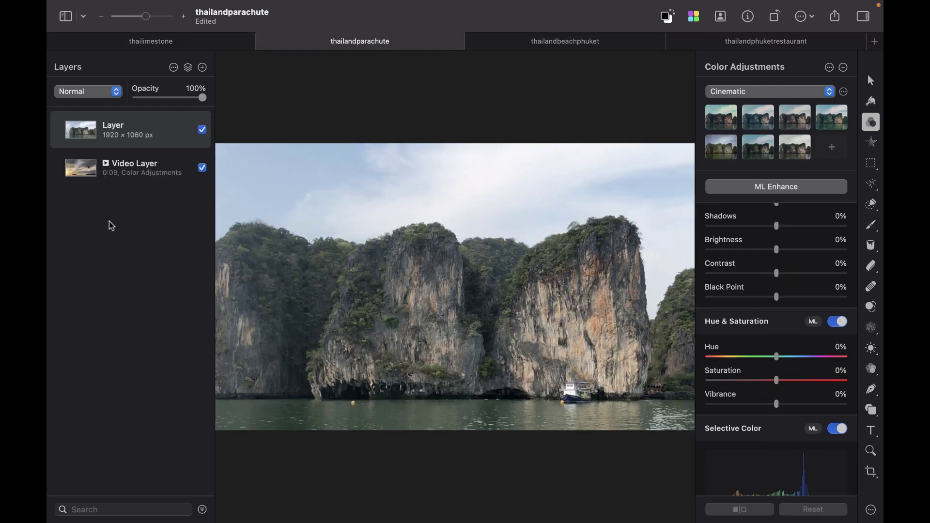
pyautogui.press('super+v')
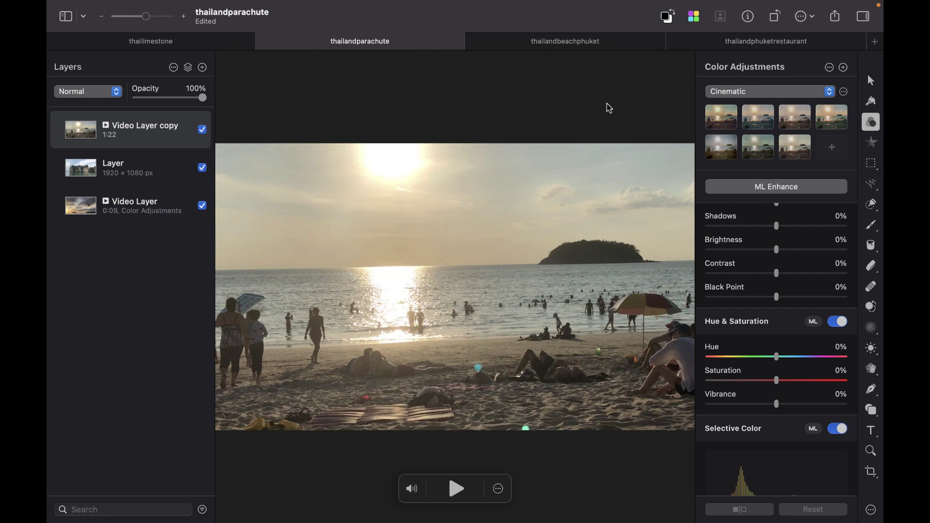
# Paste the restaurant video as a new layer and mute its audio.
pyautogui.click(747, 49)
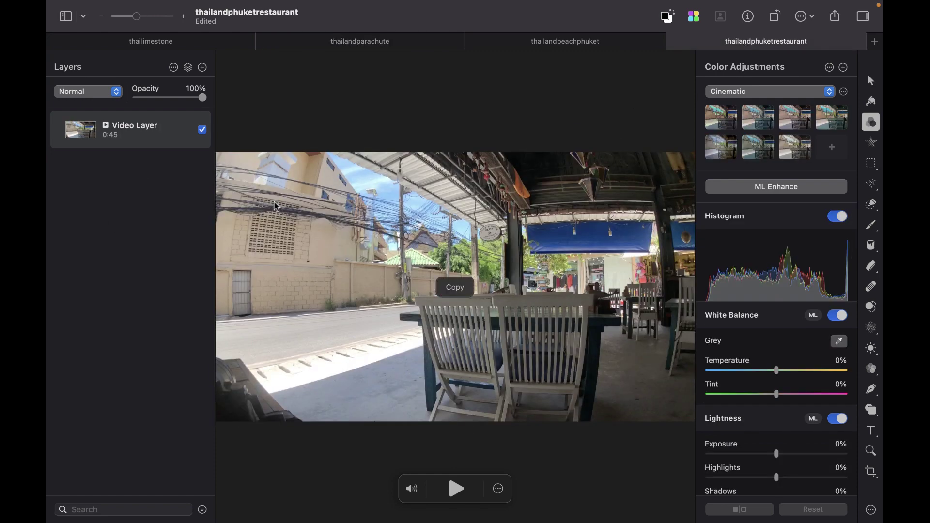
pyautogui.click(315, 49)
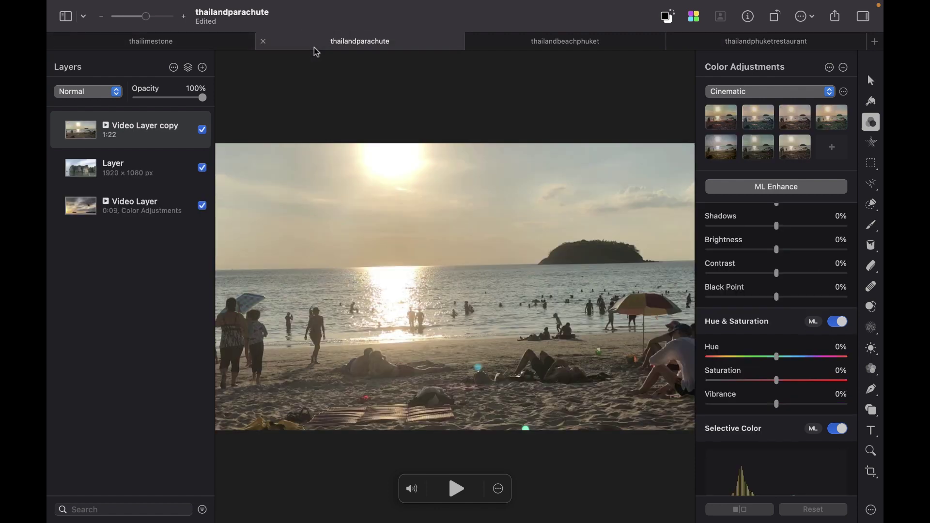
pyautogui.press('super+v')
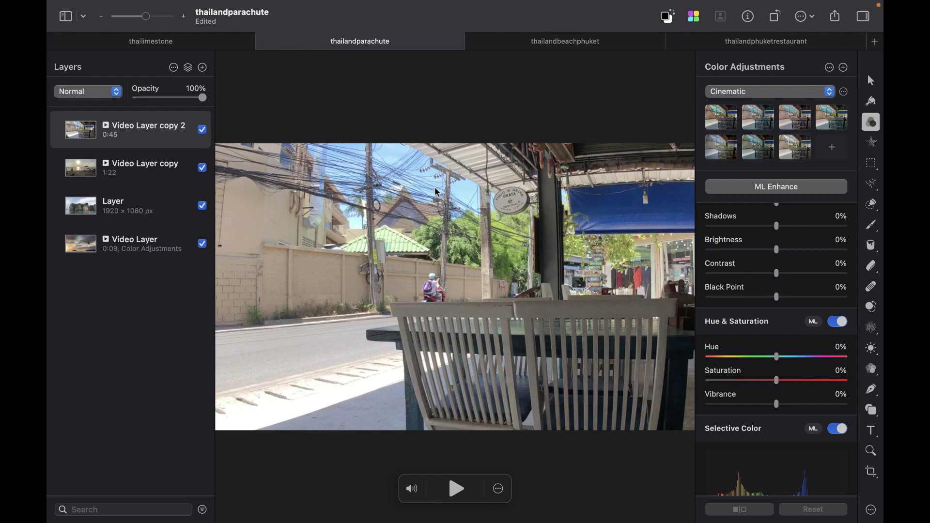
pyautogui.click(188, 130)
pyautogui.press('v')
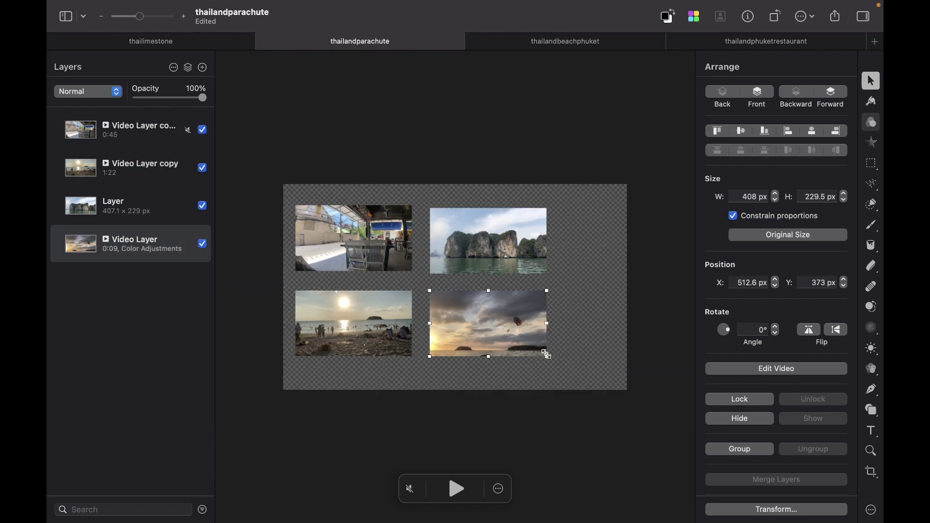
# Draw a black 1352 × 837 px rectangle over the canvas and send it behind the four clips.
pyautogui.click(874, 413)
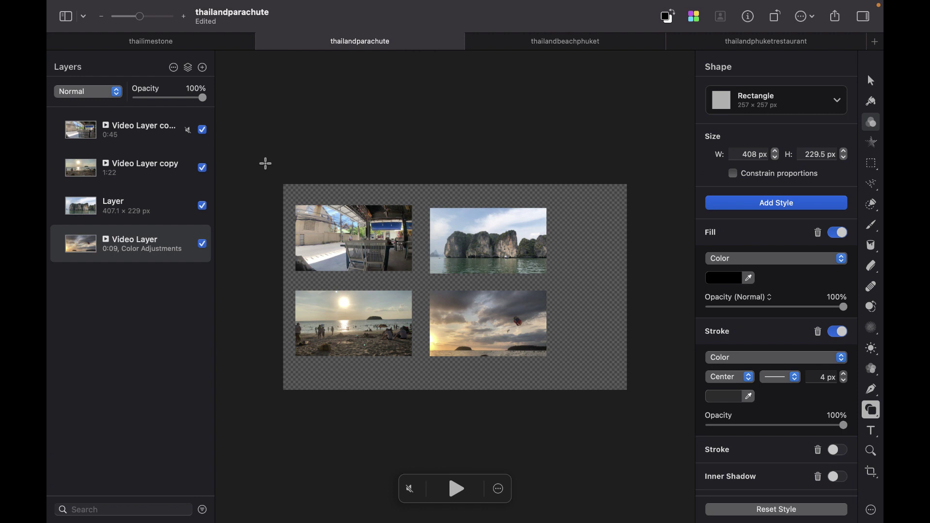
pyautogui.moveTo(266, 164); pyautogui.dragTo(651, 401)
pyautogui.press('super+shift+bracketleft')
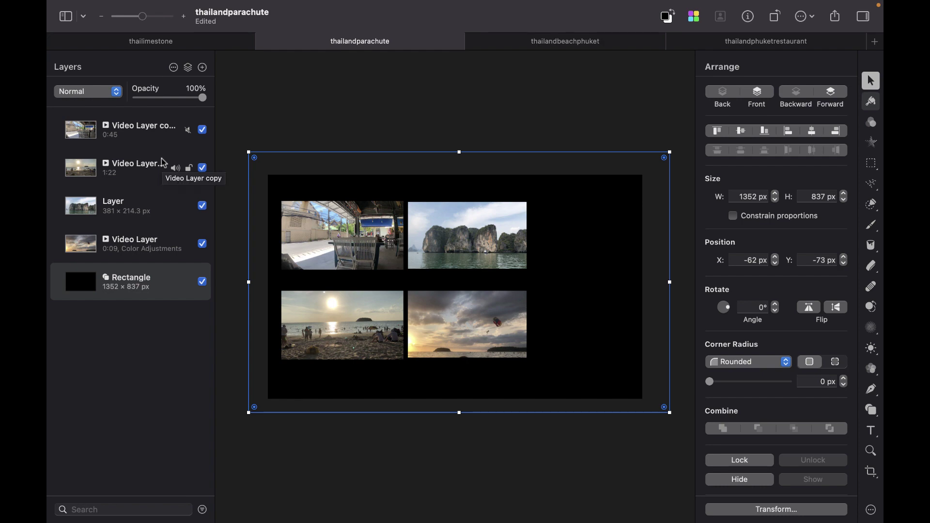
pyautogui.click(146, 132)
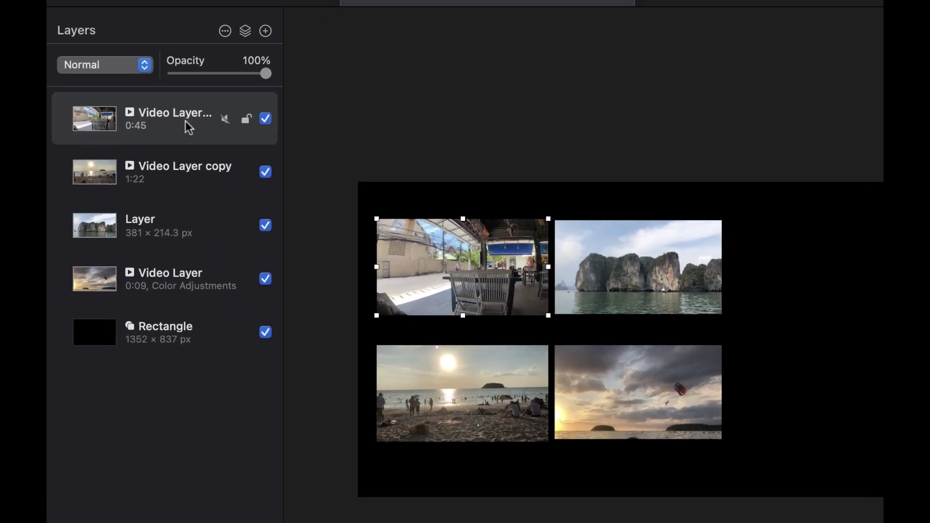
# Set the restaurant clip's End Behavior to Loop Video.
pyautogui.rightClick(186, 122)
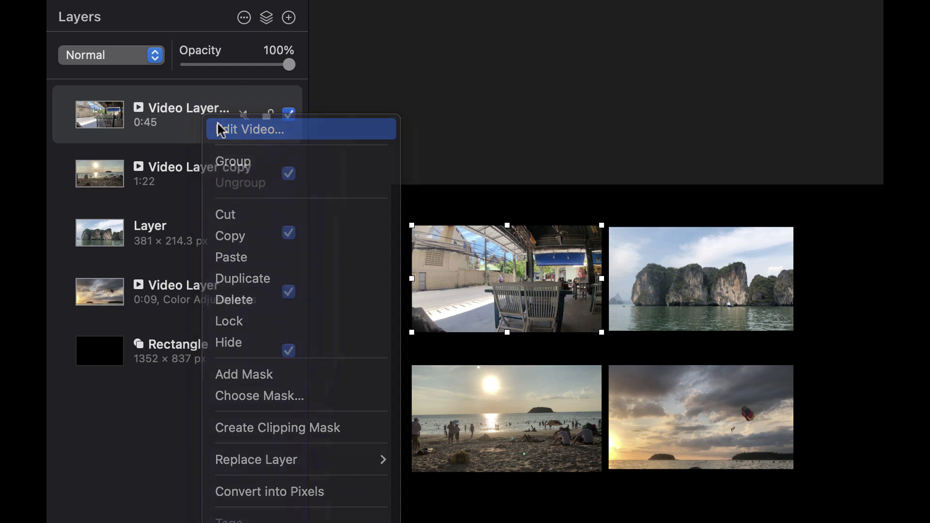
pyautogui.click(221, 130)
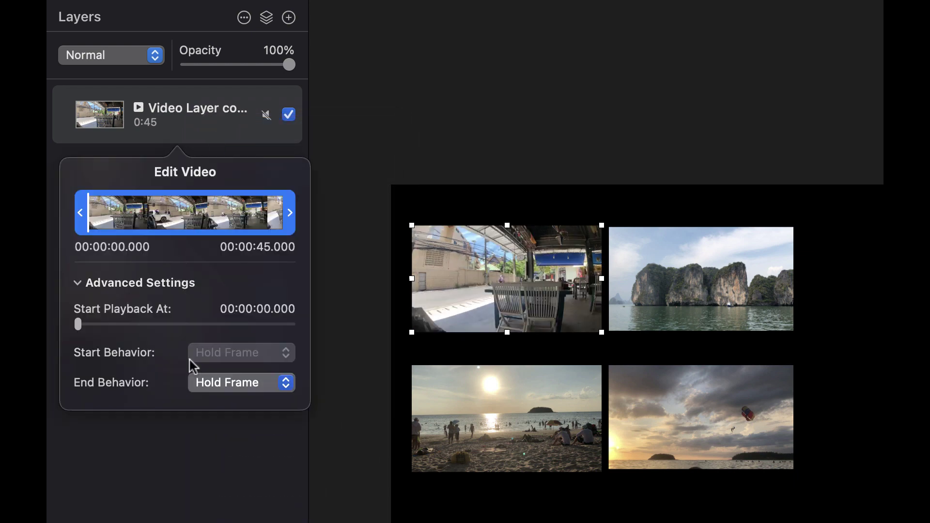
pyautogui.click(229, 382)
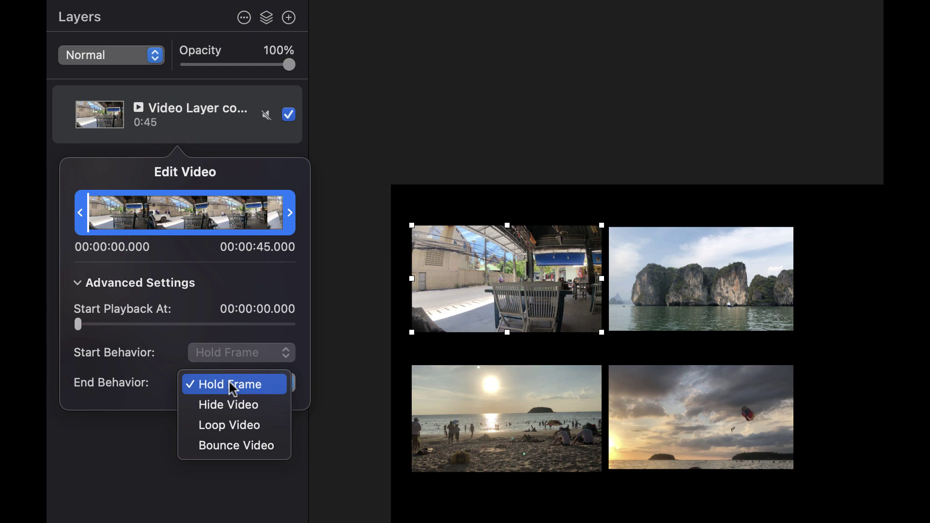
pyautogui.click(231, 425)
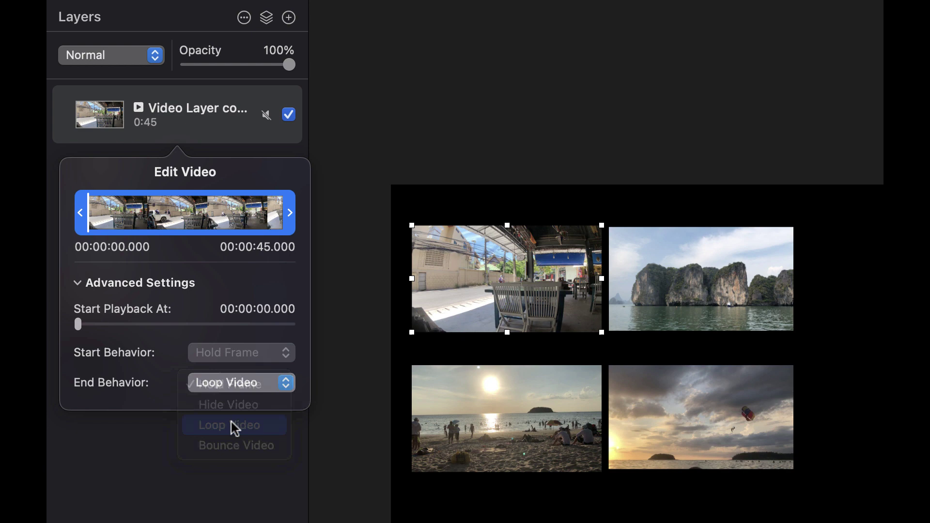
pyautogui.click(661, 292)
pyautogui.rightClick(662, 293)
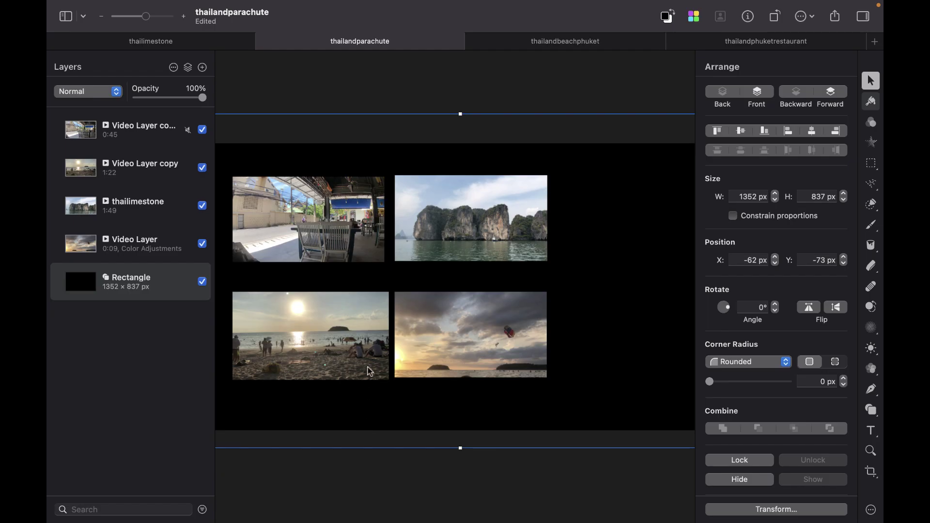
# Add a 'Phuket' text layer to the right of the video grid and reduce its size.
pyautogui.moveTo(553, 212); pyautogui.dragTo(601, 249)
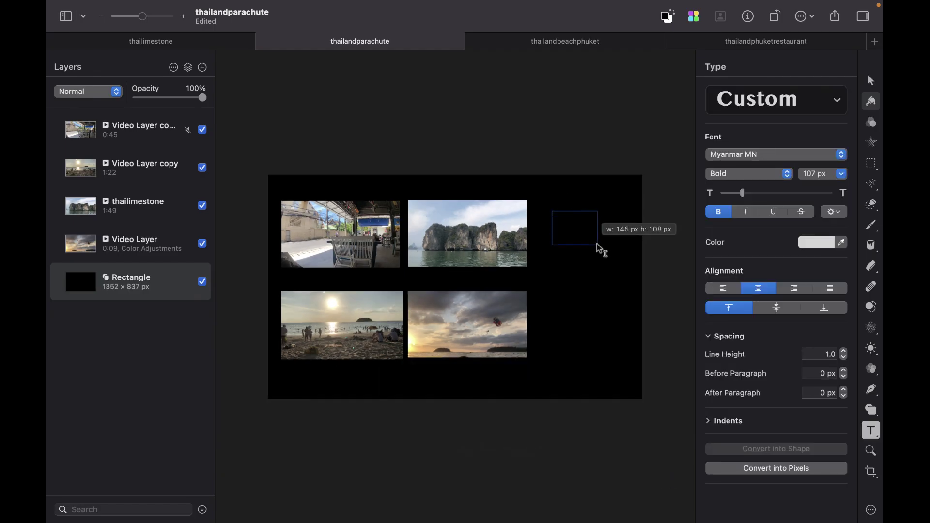
pyautogui.write('Phuket')
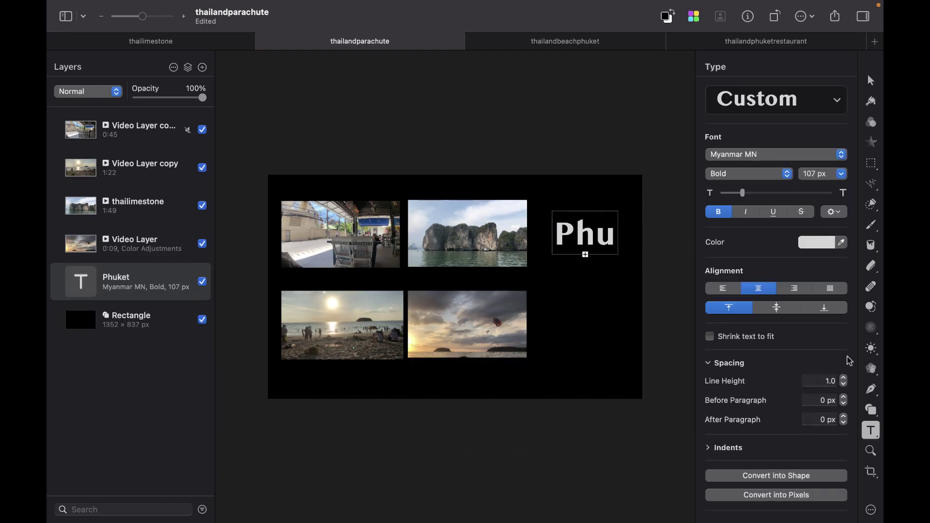
pyautogui.moveTo(743, 193); pyautogui.dragTo(737, 195)
# Duplicate the title into 'Things' and 'To Do' lines stacked beneath Phuket.
pyautogui.moveTo(618, 233); pyautogui.dragTo(625, 230)
pyautogui.press('super+d')
pyautogui.write('Things')
pyautogui.press('super+d')
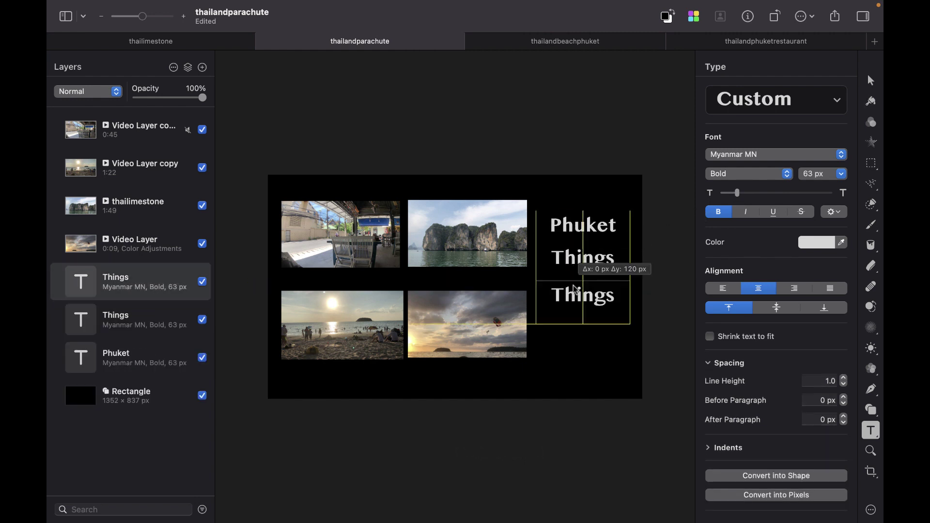
pyautogui.write('To Do')
pyautogui.click(620, 344)
pyautogui.moveTo(620, 344); pyautogui.dragTo(630, 320)
pyautogui.press('super+minus')
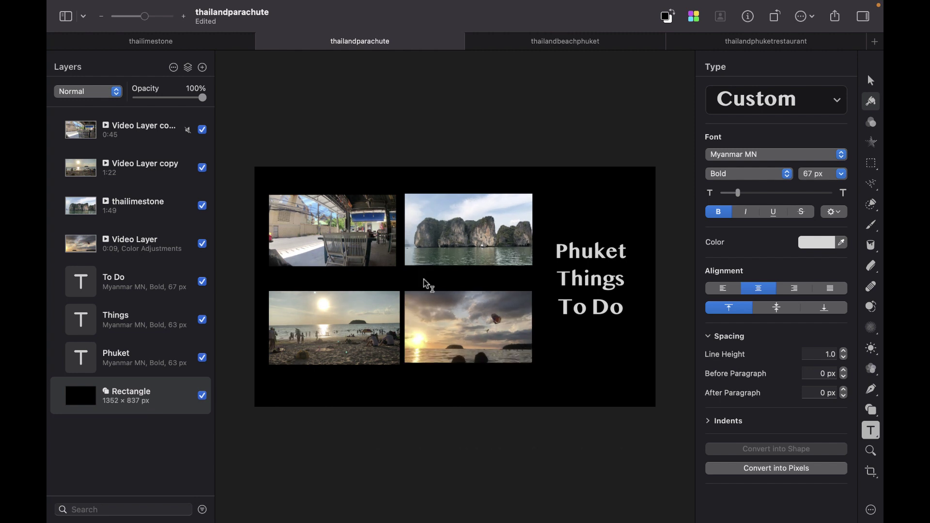
# Reopen the restaurant layer's Edit Video settings to verify Loop Video and toggle its sound off.
pyautogui.click(335, 238)
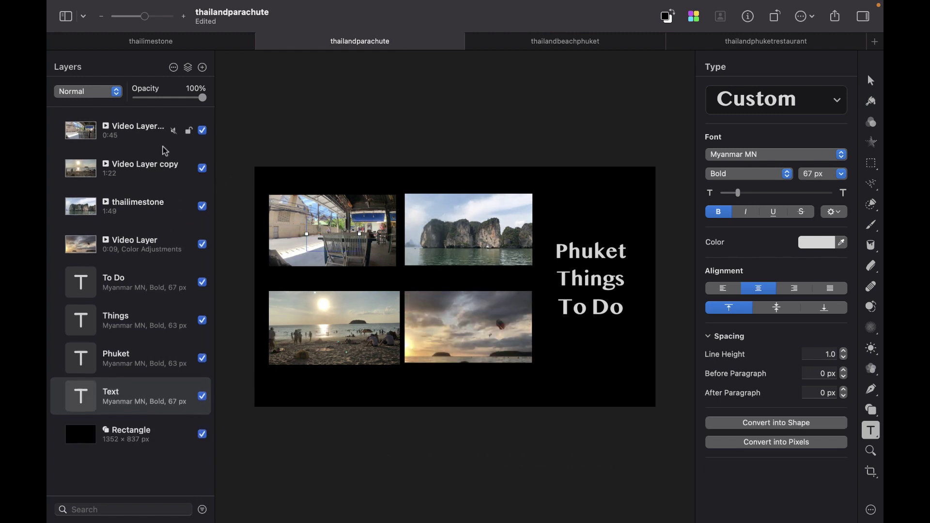
pyautogui.click(115, 138)
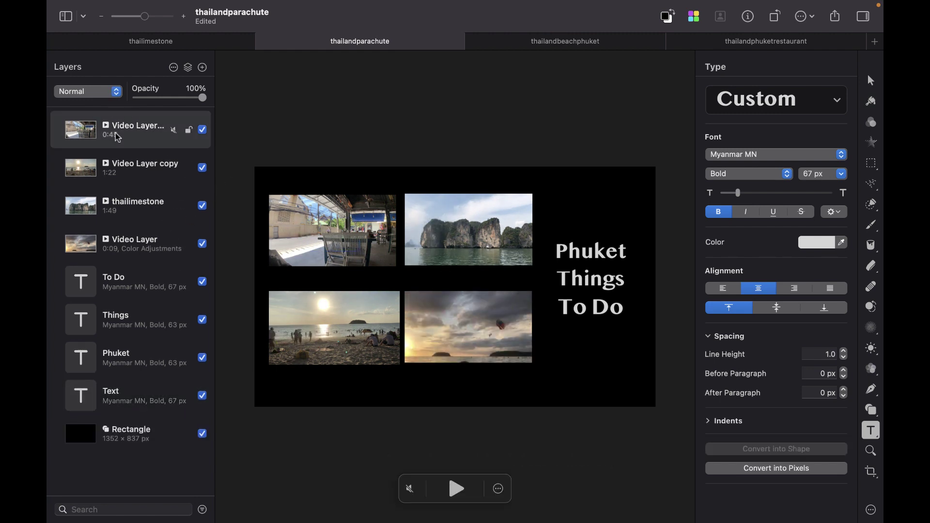
pyautogui.rightClick(118, 134)
pyautogui.click(130, 145)
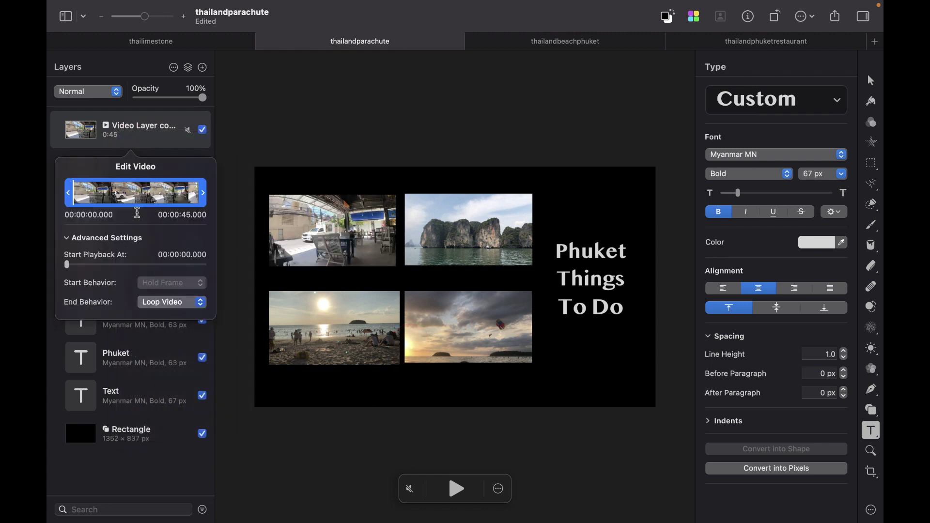
pyautogui.click(408, 491)
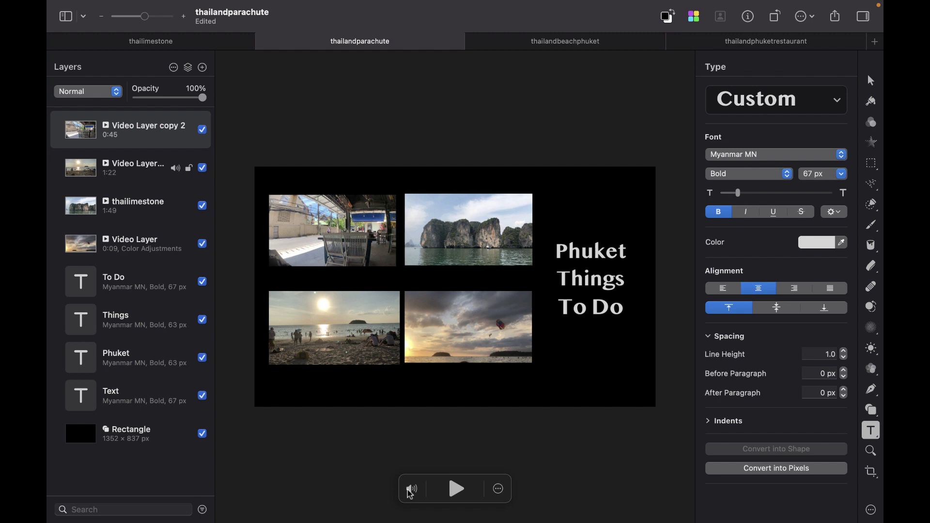
pyautogui.click(399, 127)
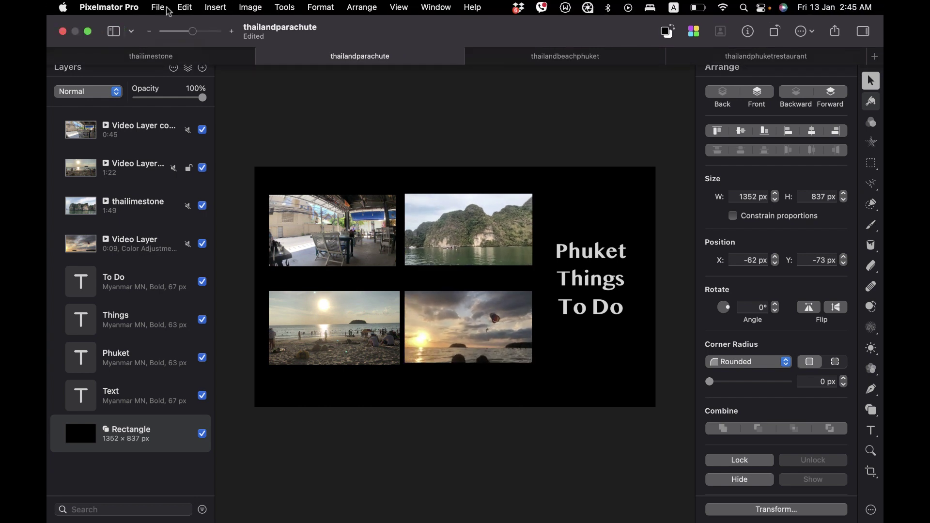
# Choose MP4 as the format in the Export dialog.
pyautogui.click(158, 6)
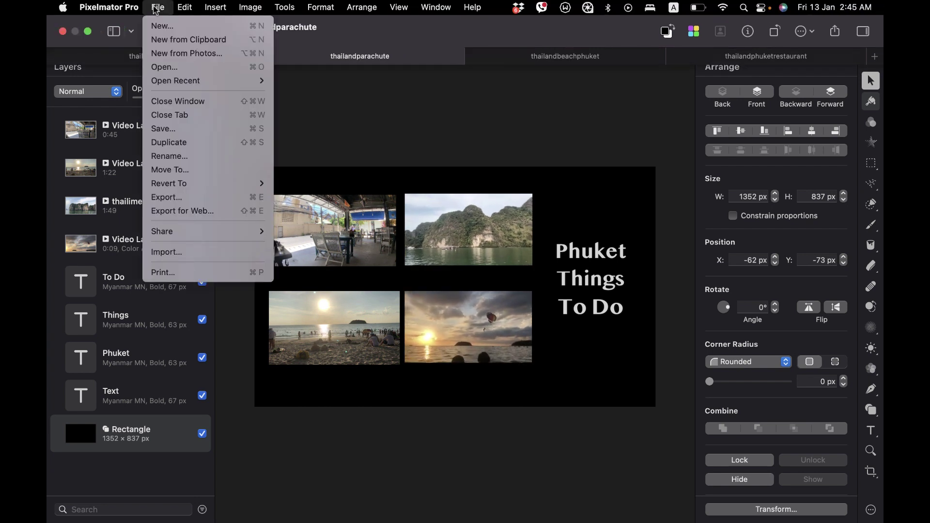
pyautogui.click(199, 197)
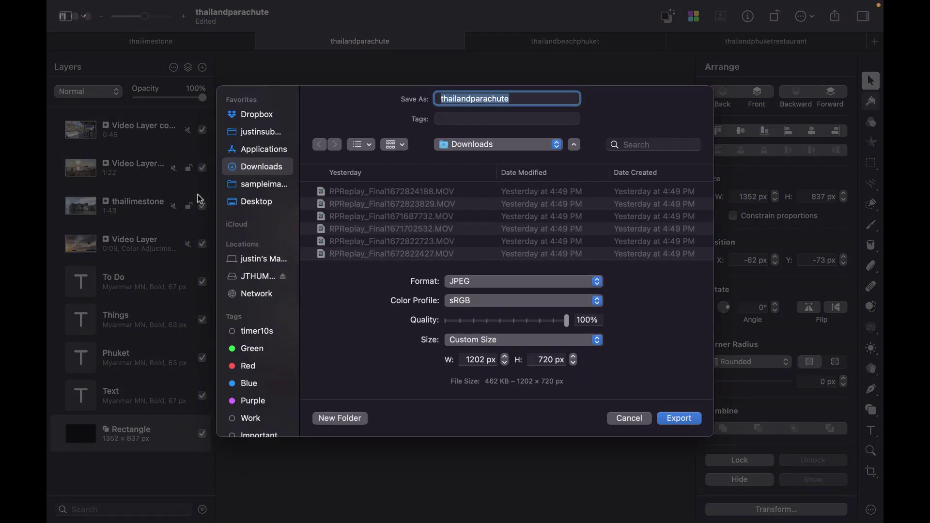
pyautogui.click(491, 283)
pyautogui.scroll(-1, 485, 334)
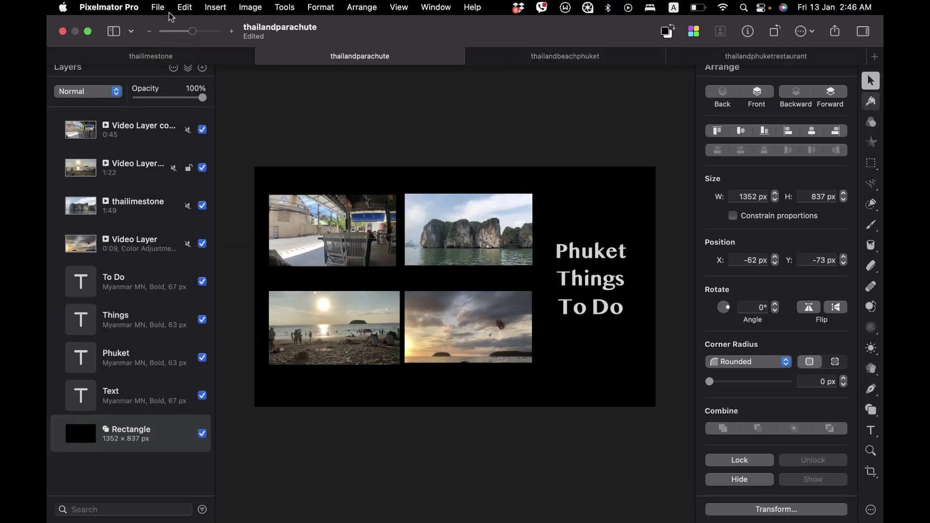
pyautogui.click(158, 7)
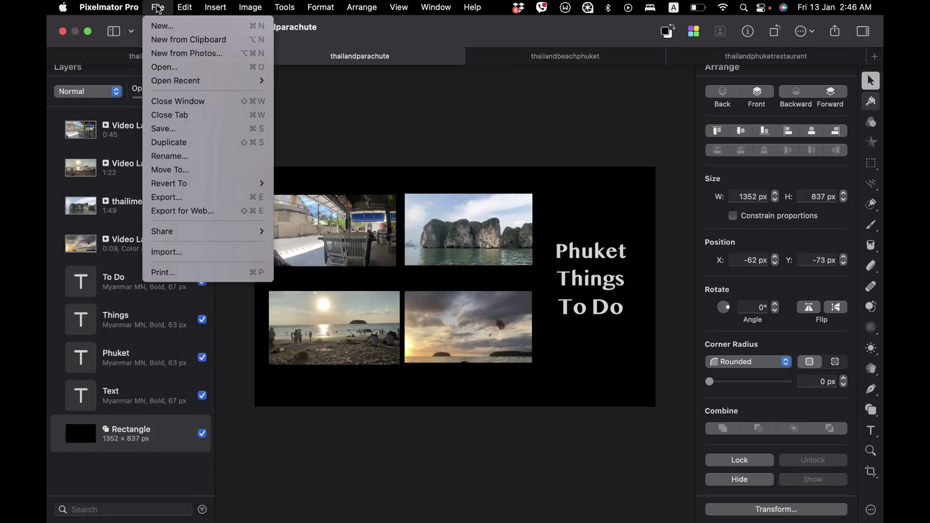
# Export the collage as thailandparachute.gif in Animated GIF format.
pyautogui.click(184, 198)
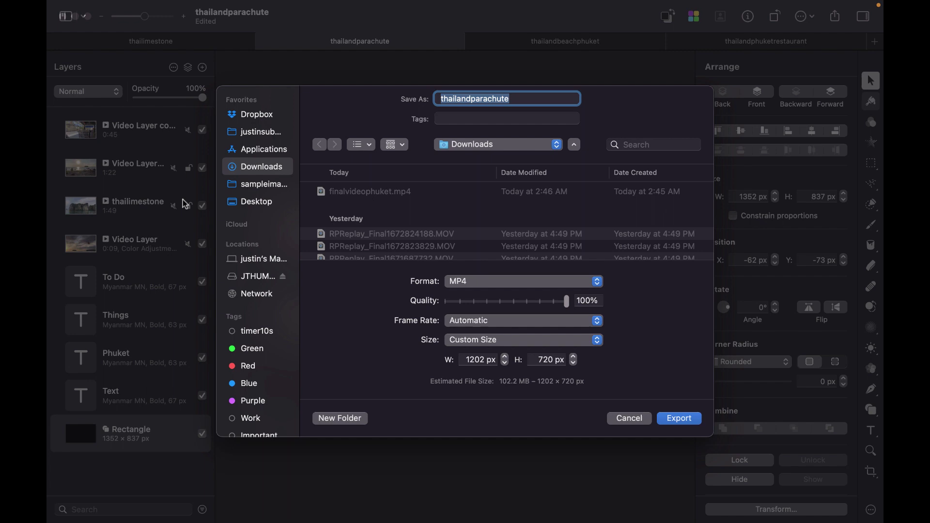
pyautogui.click(470, 285)
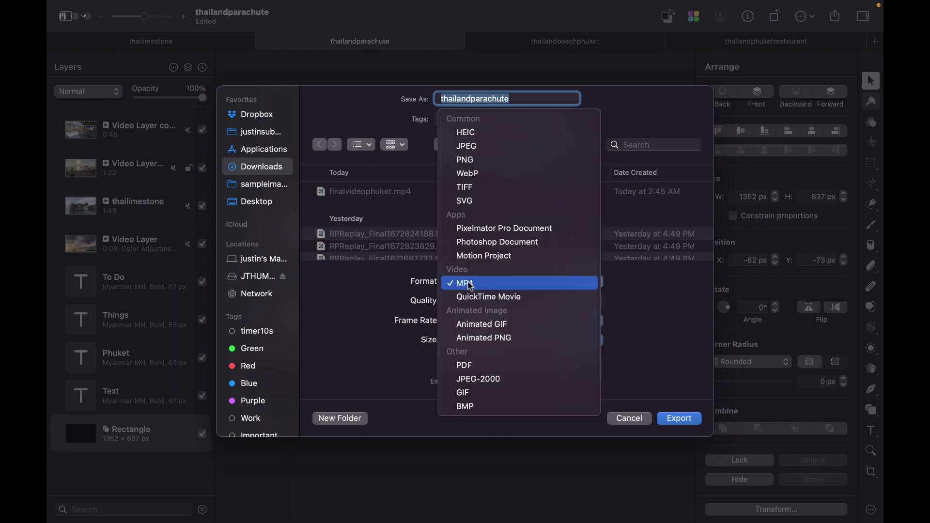
pyautogui.click(472, 324)
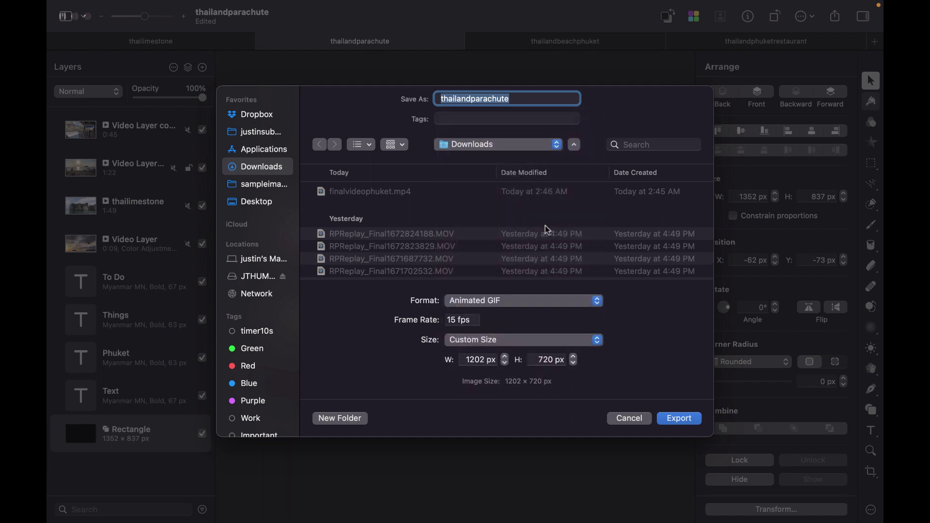
pyautogui.click(691, 418)
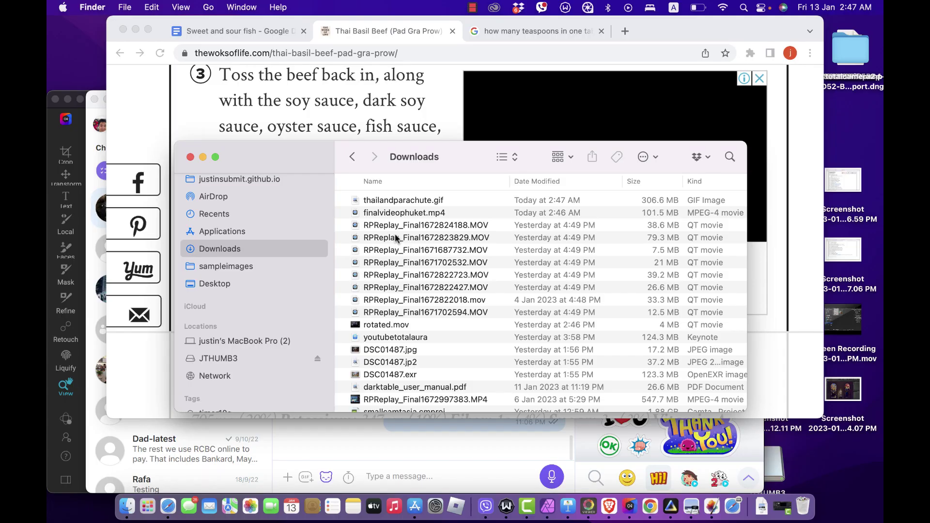
pyautogui.doubleClick(421, 213)
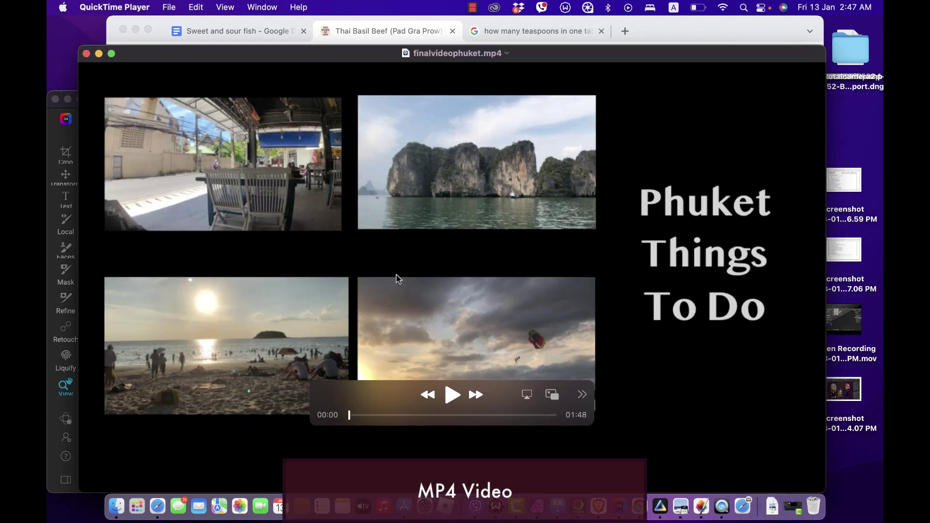
pyautogui.press('super+w')
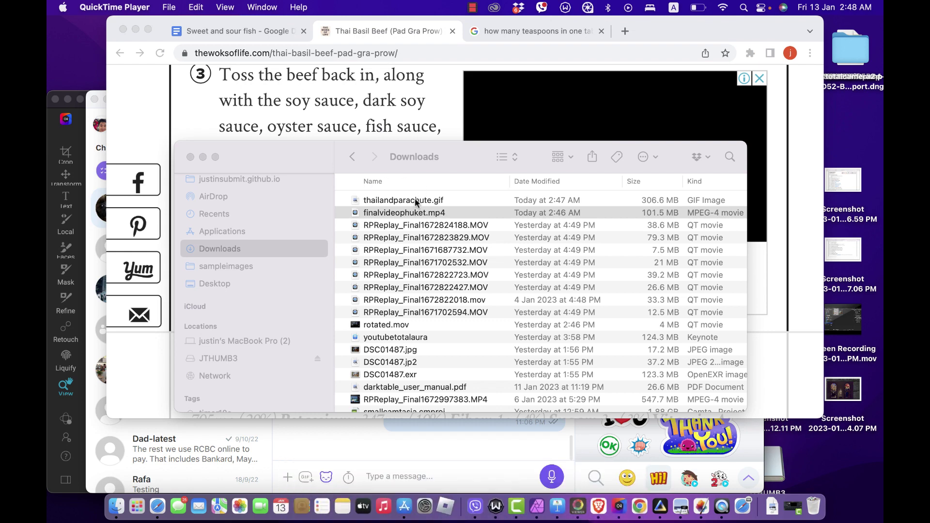
pyautogui.press('super+q')
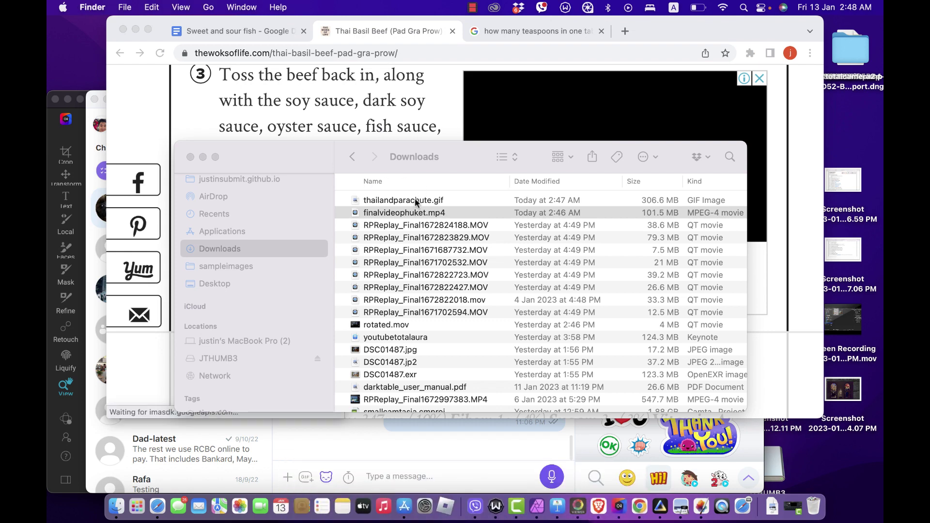
# Open thailandparachute.gif in Google Chrome and make the window full screen to watch the collage.
pyautogui.click(415, 200)
pyautogui.rightClick(415, 201)
pyautogui.moveTo(436, 216)
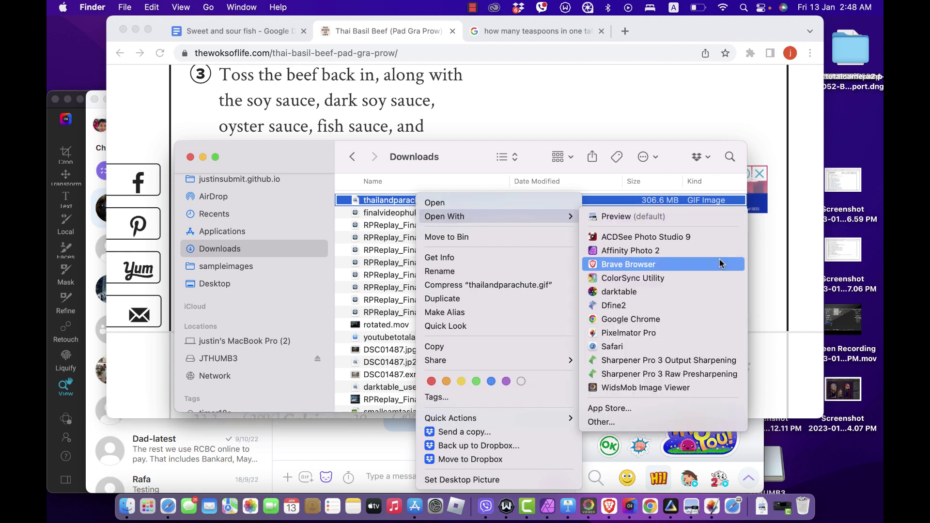
pyautogui.click(694, 319)
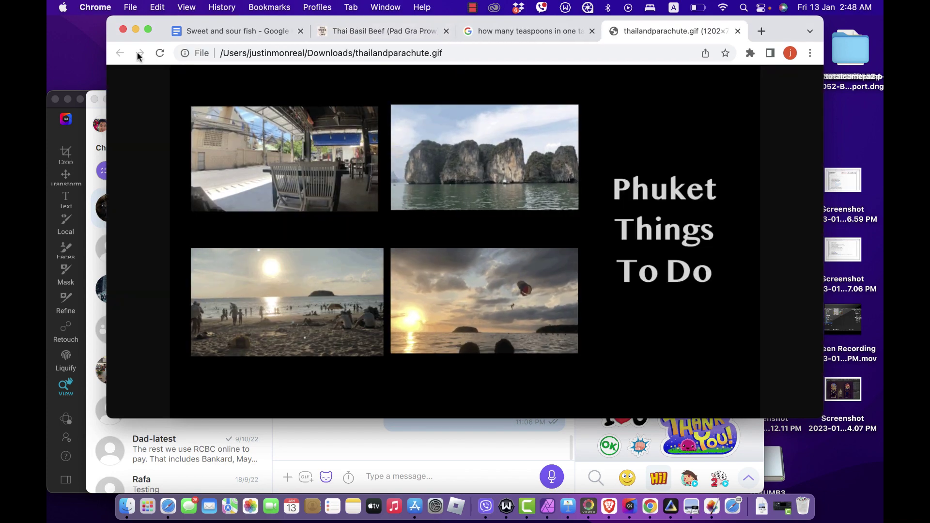
pyautogui.click(147, 33)
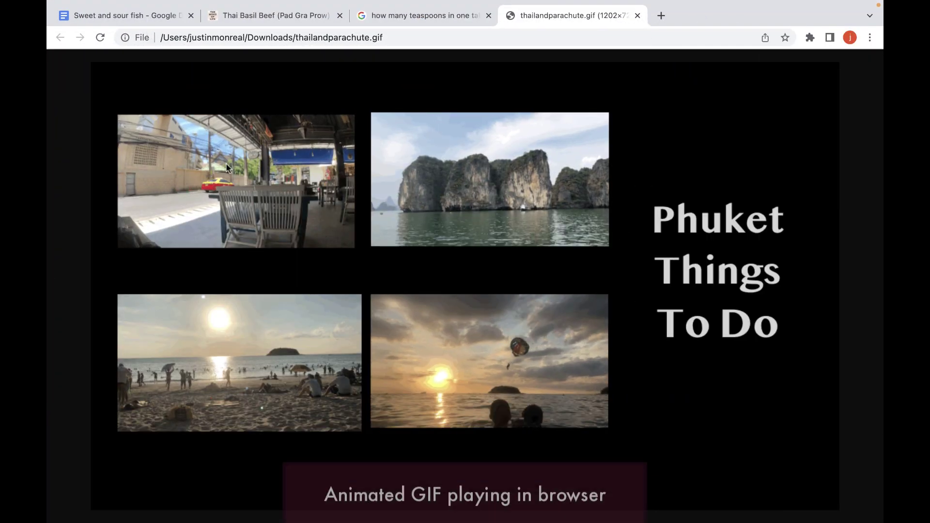